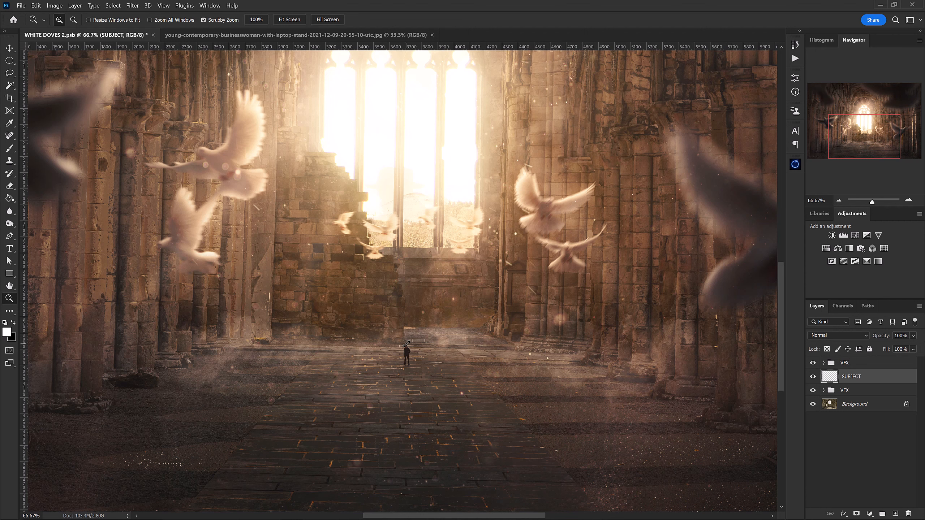
# Try scaling the tiny figure on the SUBJECT layer up to full size, and undo the scaling.
pyautogui.hotkey('ctrl', 't')
pyautogui.moveTo(411, 345); pyautogui.dragTo(534, 192)
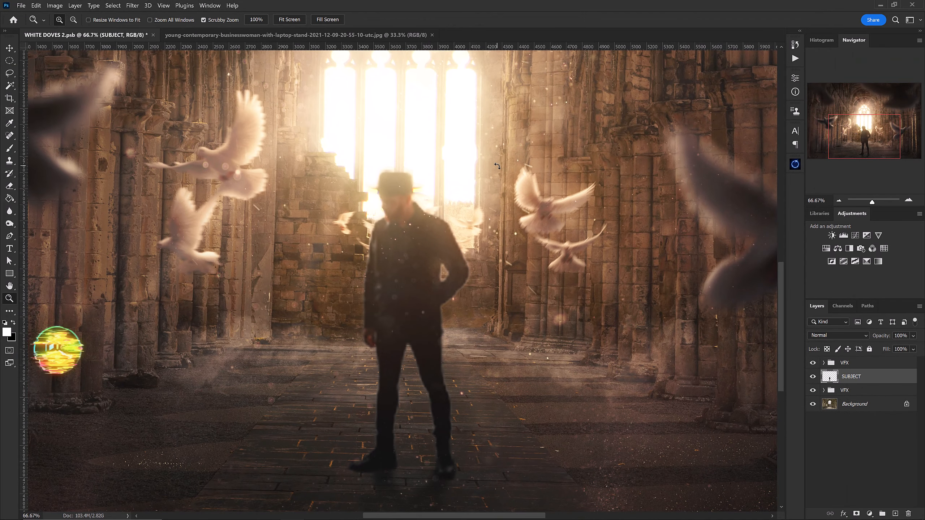
pyautogui.hotkey('ctrl', 'z')
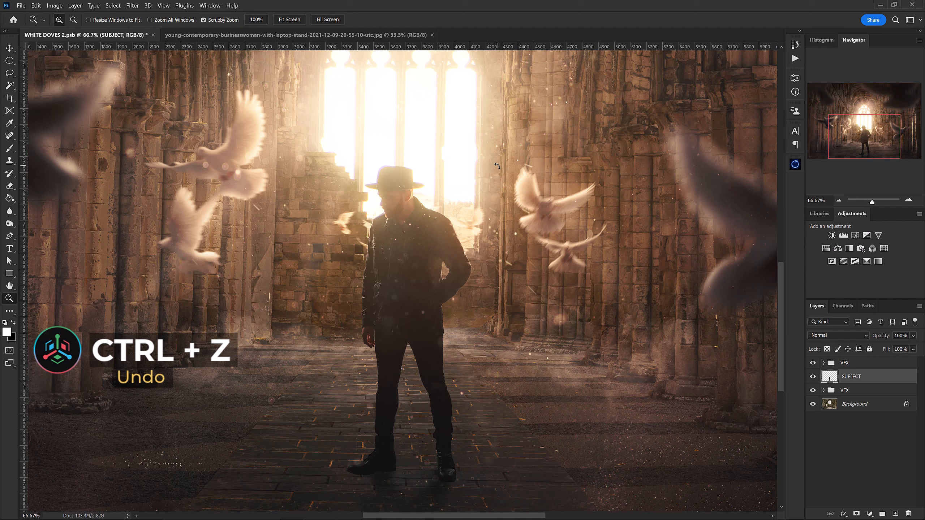
# Convert the SUBJECT layer to a smart object.
pyautogui.rightClick(876, 381)
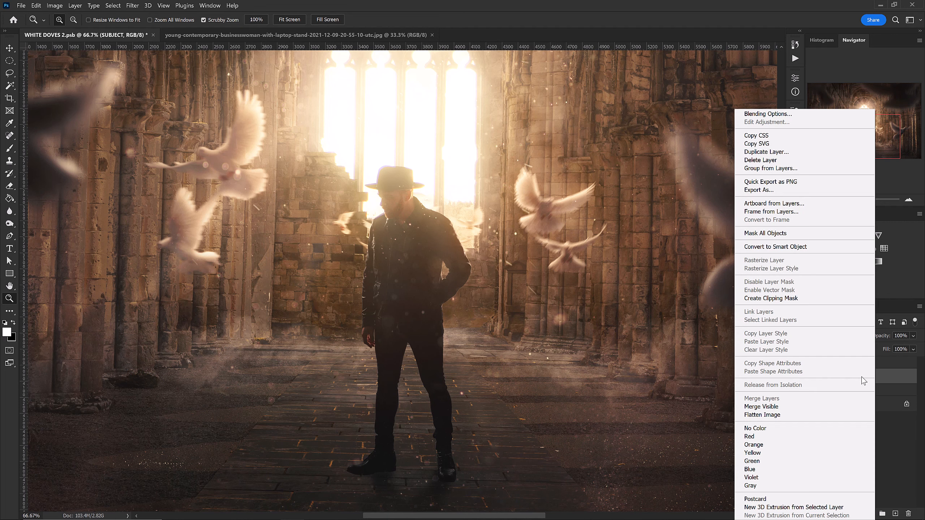
pyautogui.click(816, 247)
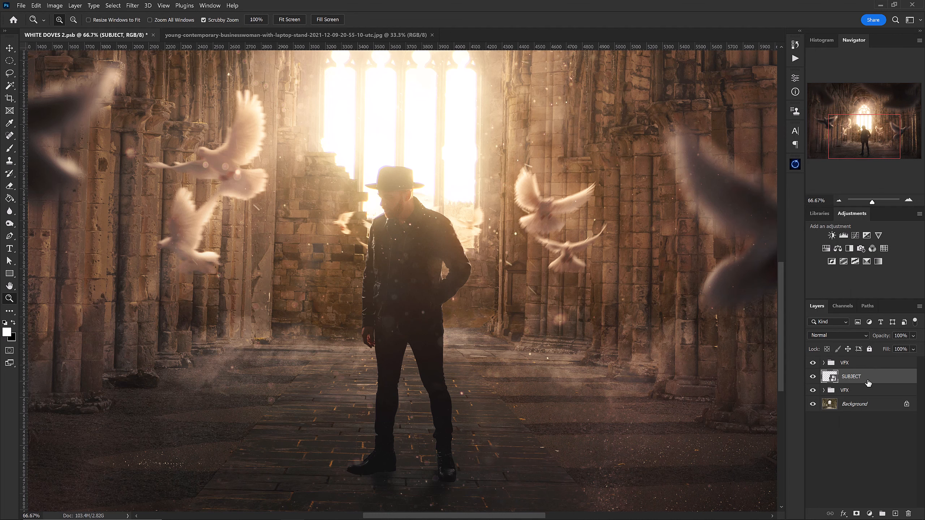
pyautogui.hotkey('ctrl', 't')
pyautogui.moveTo(475, 165); pyautogui.dragTo(508, 192)
pyautogui.press('Escape')
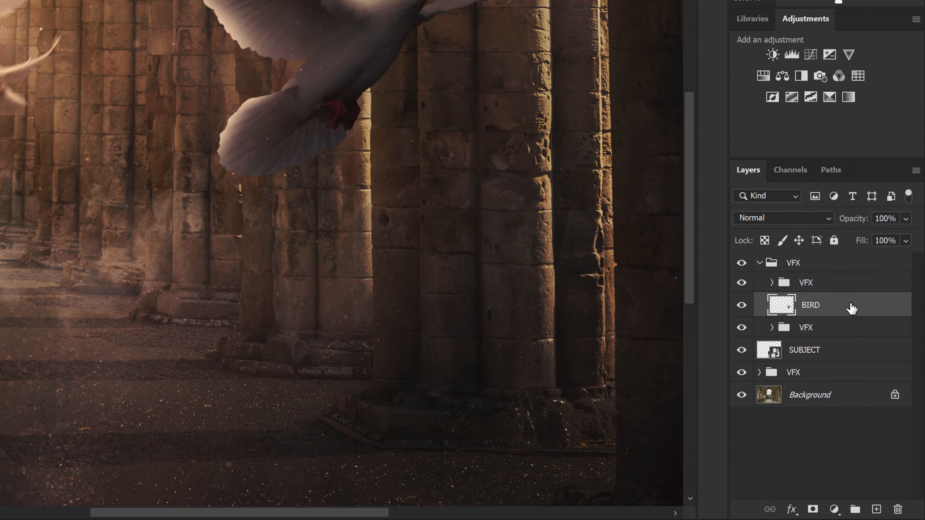
# Convert the BIRD layer to a smart object and apply a Gaussian Blur with a 15-pixel radius.
pyautogui.rightClick(851, 308)
pyautogui.click(745, 71)
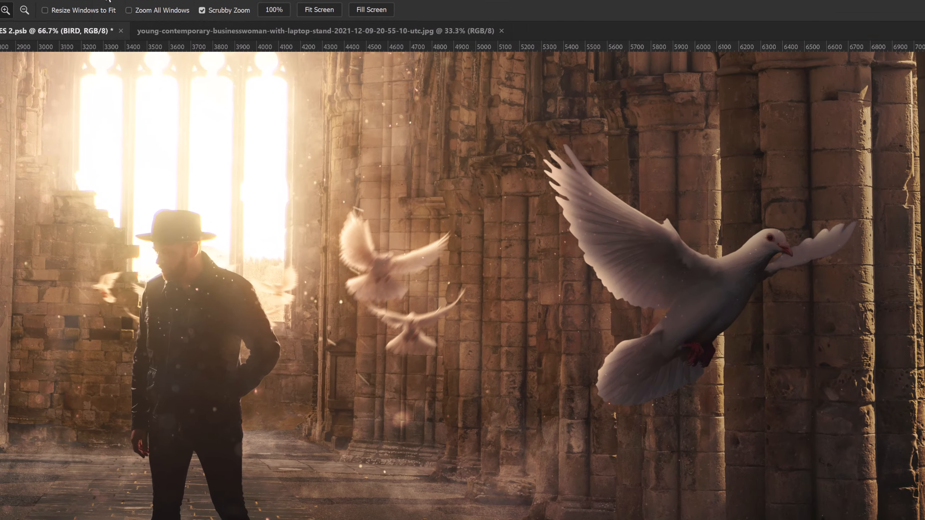
pyautogui.click(130, 7)
pyautogui.moveTo(151, 157)
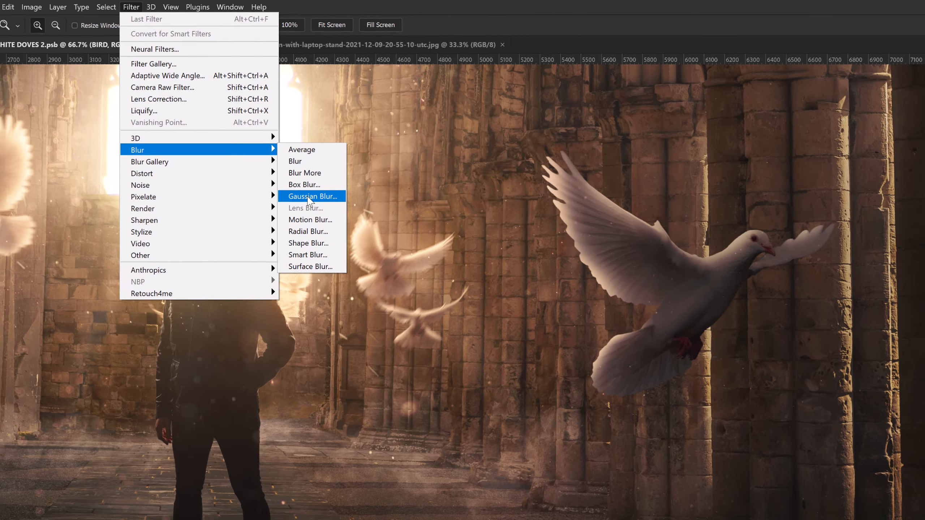
pyautogui.click(322, 207)
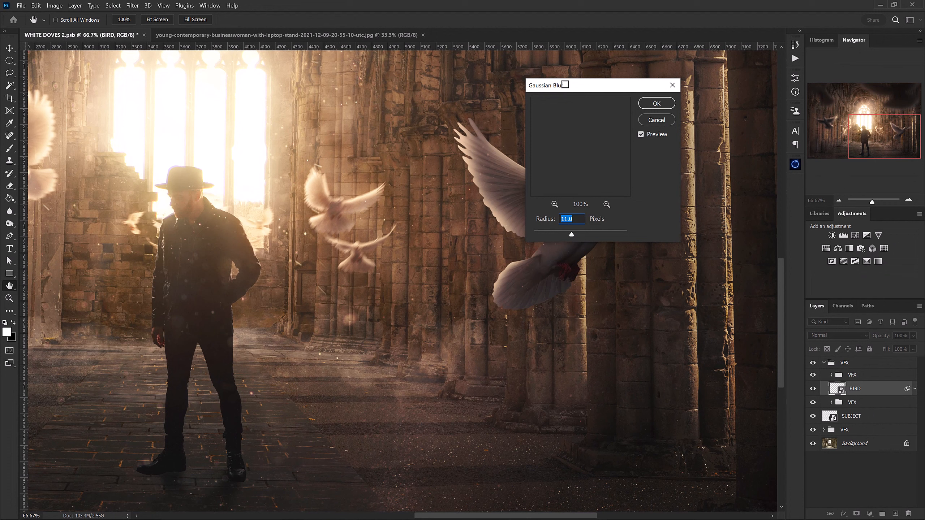
pyautogui.moveTo(565, 84); pyautogui.dragTo(727, 104)
pyautogui.write('15')
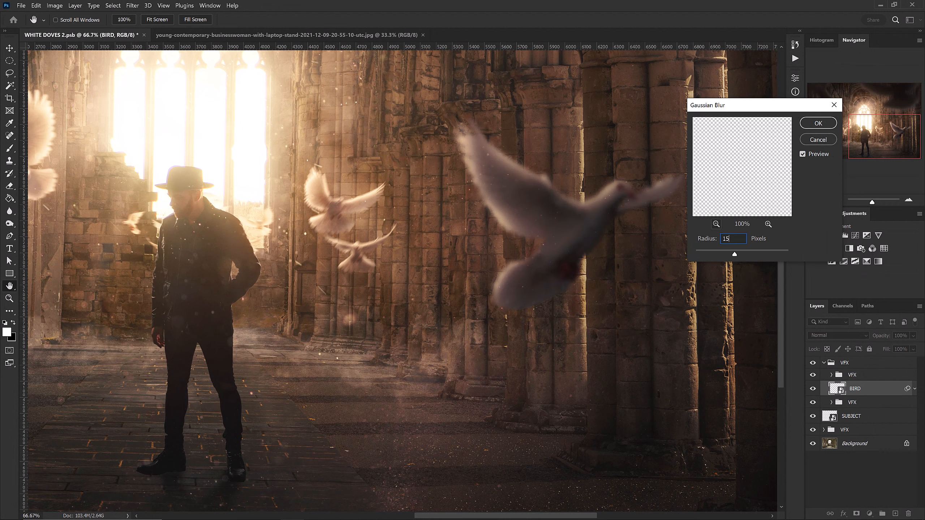
pyautogui.click(805, 122)
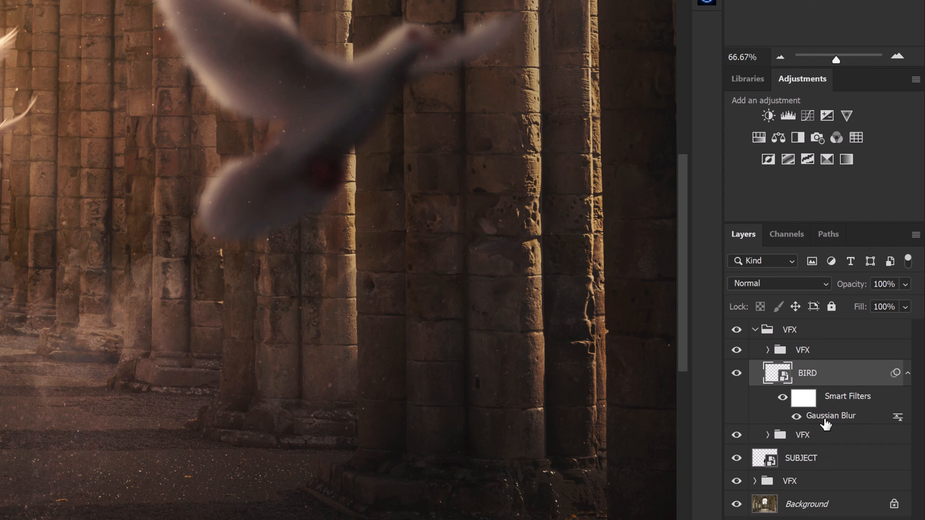
# Compare the bird with its Gaussian Blur smart filter hidden and shown.
pyautogui.click(796, 417)
pyautogui.click(796, 418)
pyautogui.click(796, 417)
pyautogui.click(796, 417)
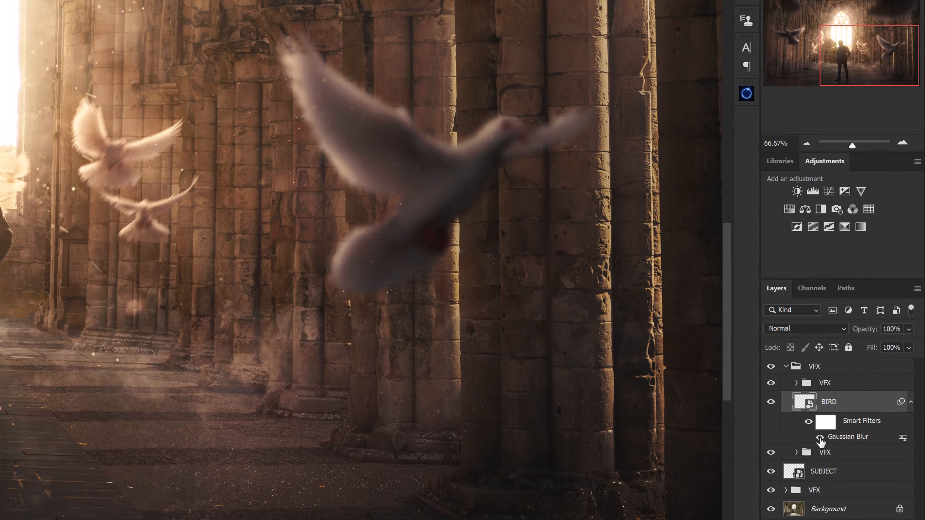
# Set the radius of the BIRD layer's Gaussian Blur smart filter to 10 pixels.
pyautogui.doubleClick(846, 438)
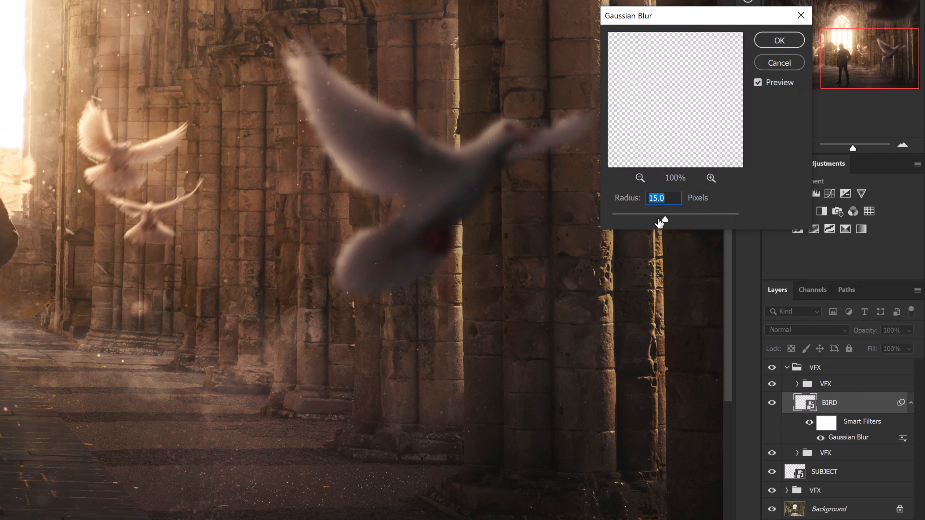
pyautogui.moveTo(658, 216); pyautogui.dragTo(658, 219)
pyautogui.write('10')
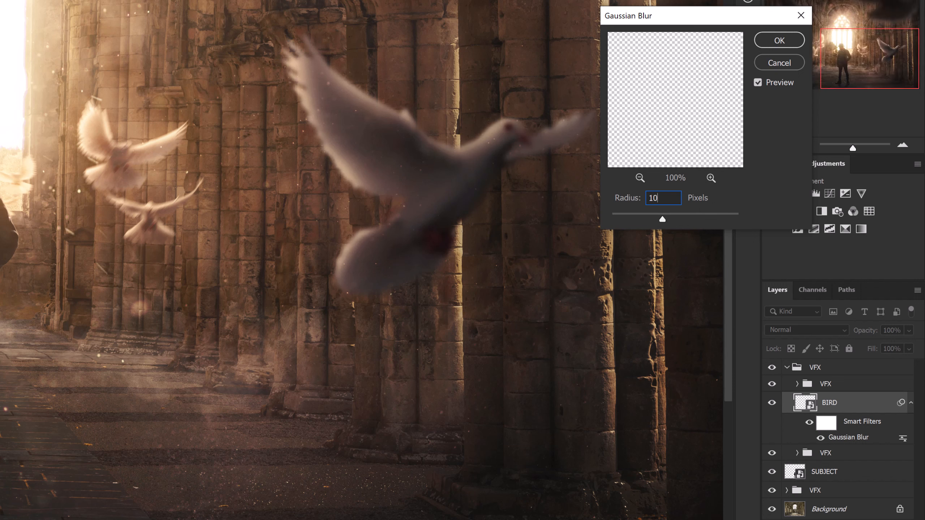
pyautogui.click(784, 39)
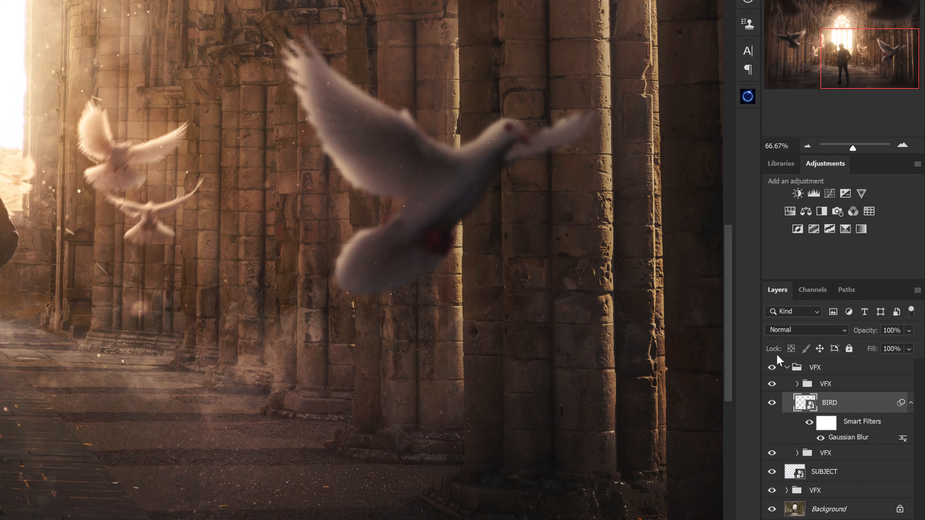
# Try a stroke across the bird on the BIRD layer's smart filter mask.
pyautogui.click(825, 423)
pyautogui.moveTo(489, 181); pyautogui.dragTo(511, 136)
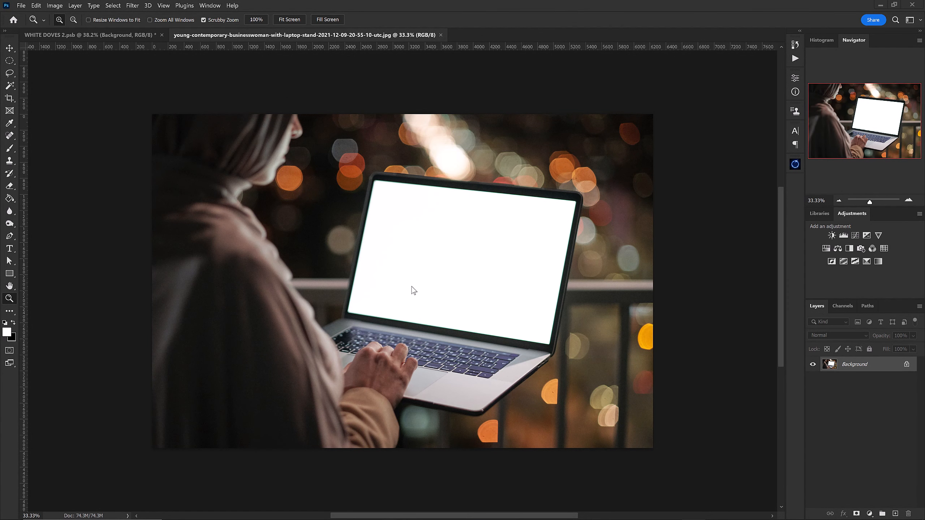
# In WHITE DOVES 2.psb, stamp all visible layers into a new layer above the upper VFX group and copy the entire image.
pyautogui.click(131, 33)
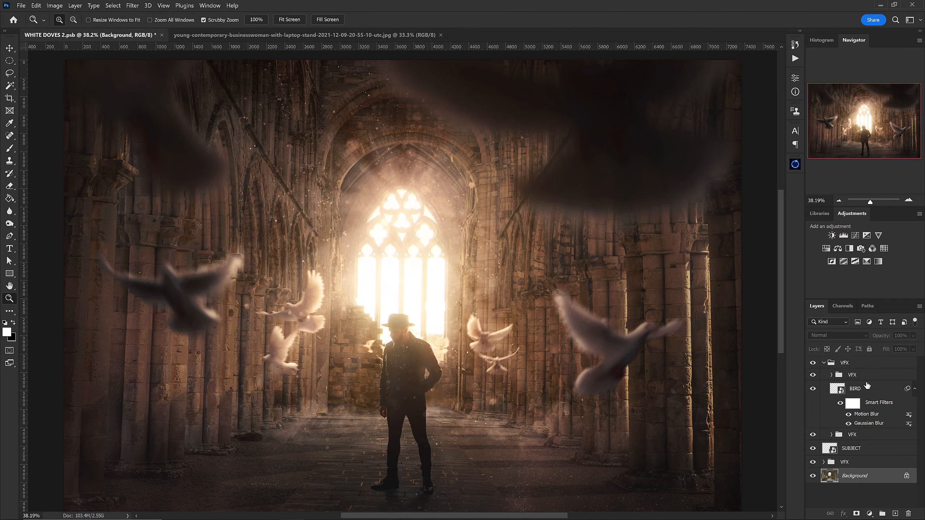
pyautogui.click(891, 365)
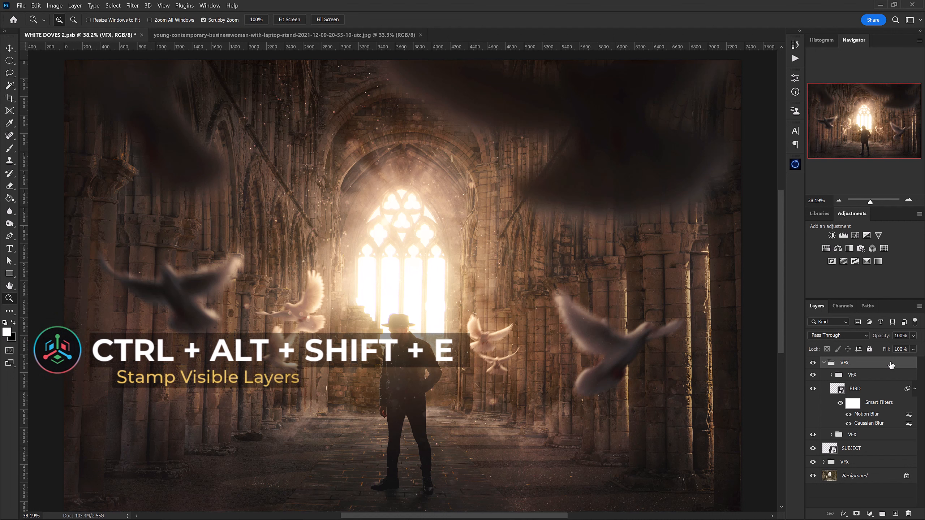
pyautogui.hotkey('ctrl', 'alt', 'shift', 'e')
pyautogui.hotkey('ctrl', 'a')
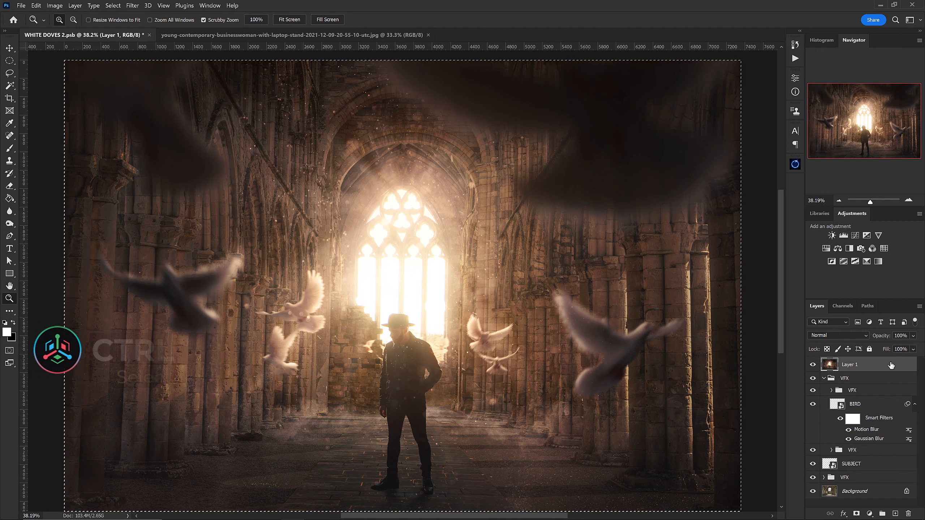
pyautogui.hotkey('ctrl', 'c')
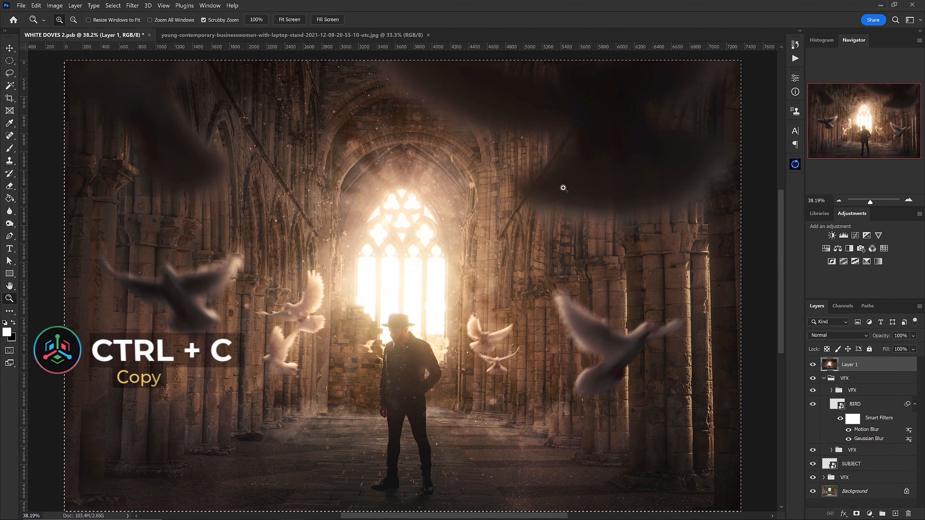
# Paste the stamped cathedral image into the businesswoman laptop photo as a new layer and convert it to a smart object.
pyautogui.click(289, 34)
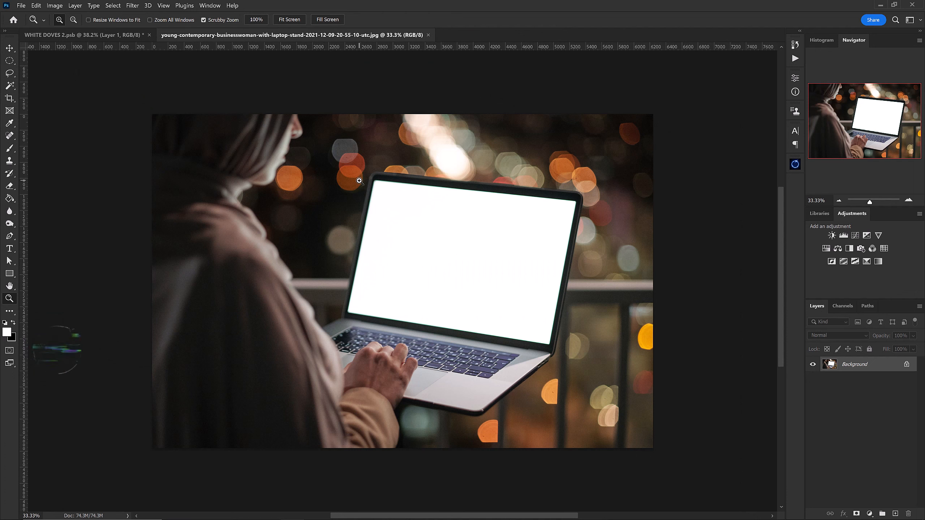
pyautogui.hotkey('ctrl', 'v')
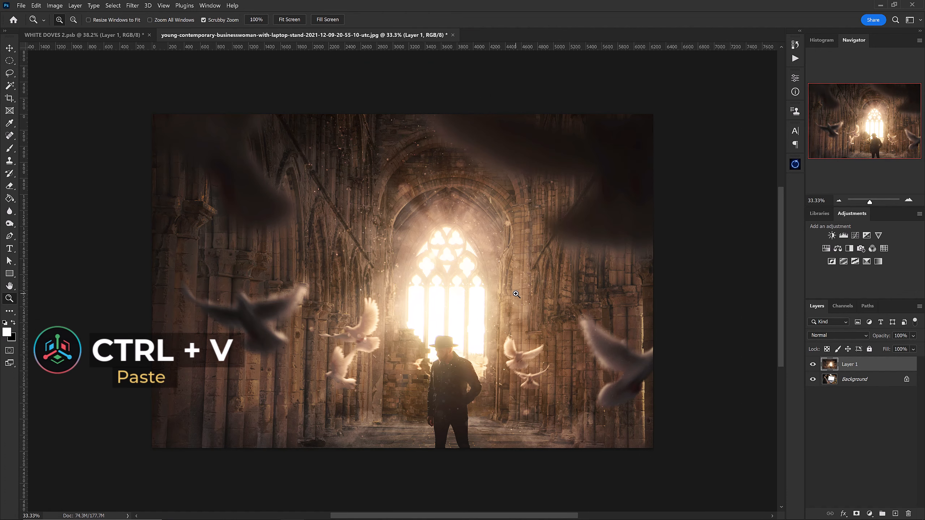
pyautogui.rightClick(864, 368)
pyautogui.click(775, 245)
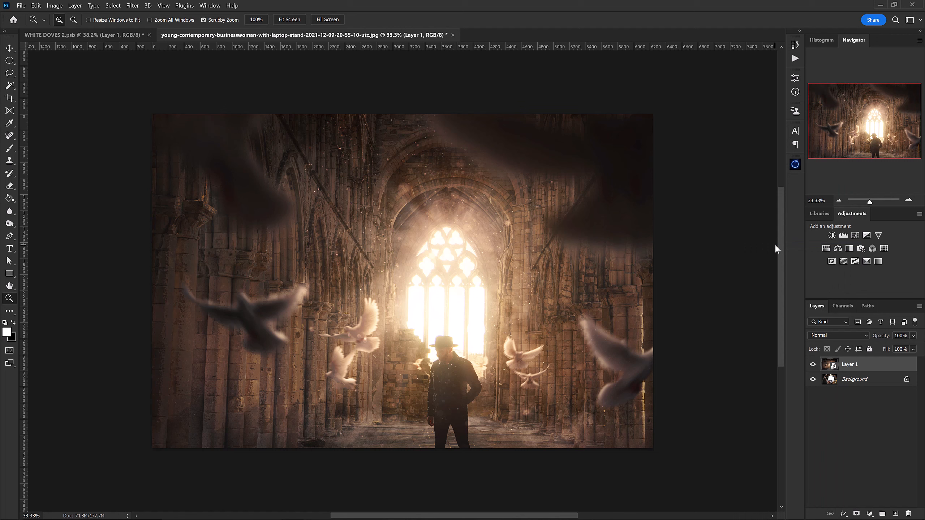
# Scale down the pasted cathedral image and distort its corners to fit the laptop's white screen.
pyautogui.hotkey('ctrl', 't')
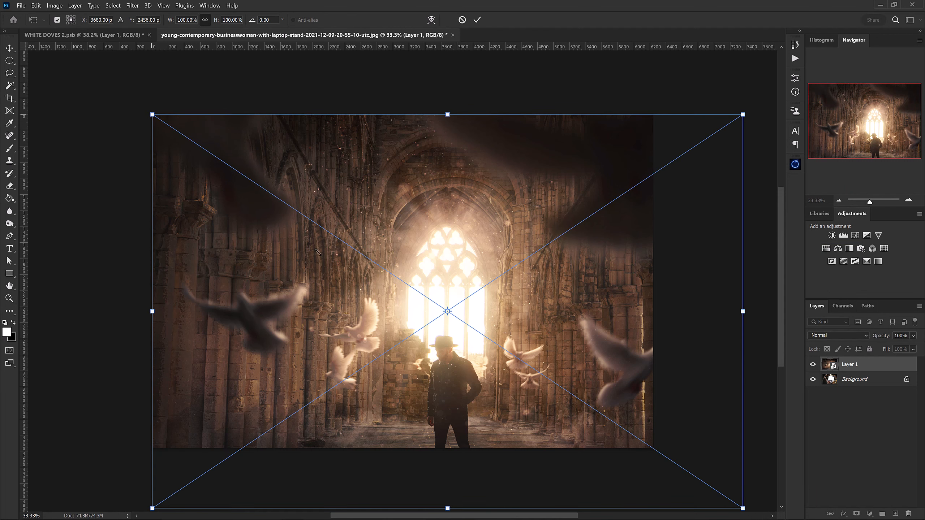
pyautogui.moveTo(152, 115); pyautogui.dragTo(417, 227)
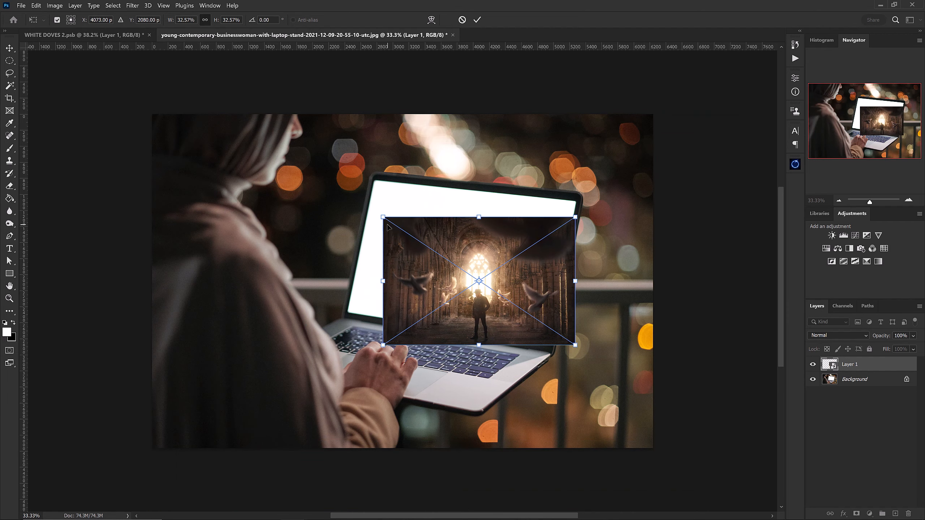
pyautogui.press('ctrl')
pyautogui.moveTo(383, 218); pyautogui.dragTo(373, 179)
pyautogui.moveTo(383, 345); pyautogui.dragTo(348, 317)
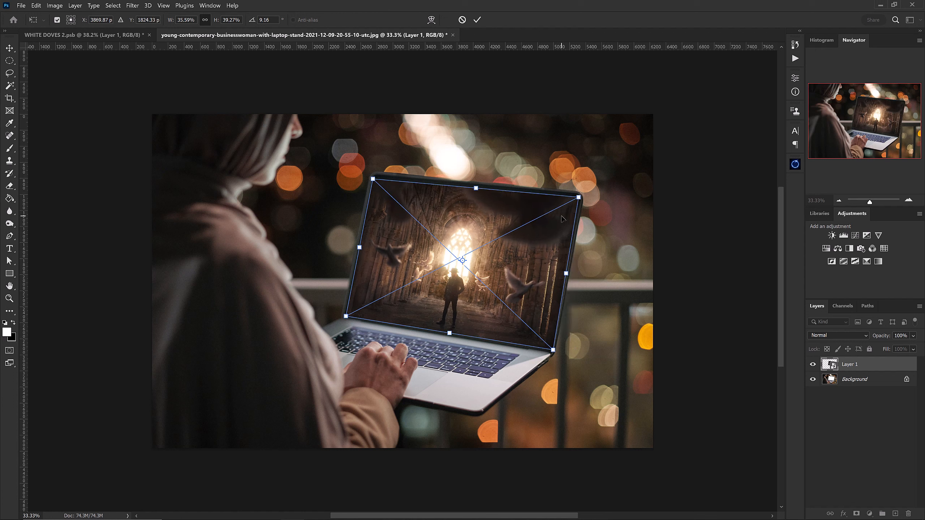
pyautogui.press('Return')
pyautogui.press('z')
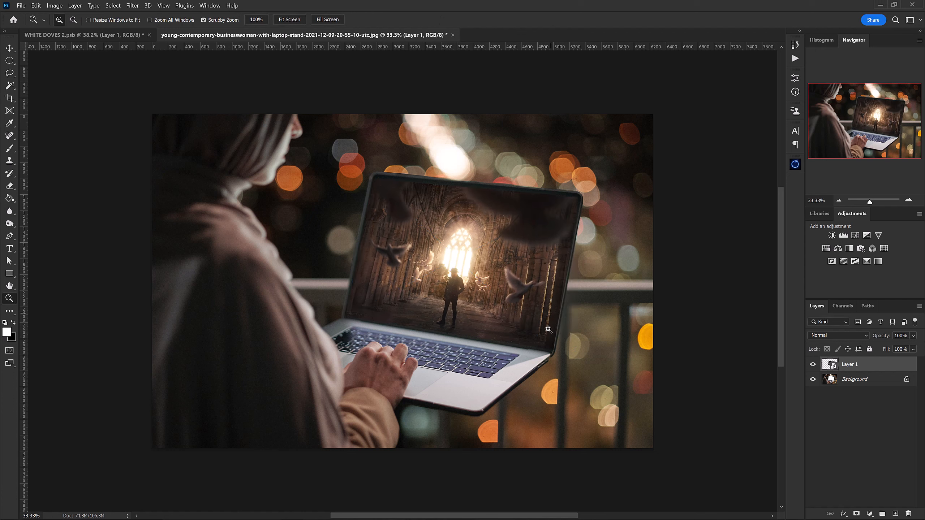
# For Layer 1, move the Blend If black point of the underlying layer to 18 and split it for a gradual transition.
pyautogui.doubleClick(879, 367)
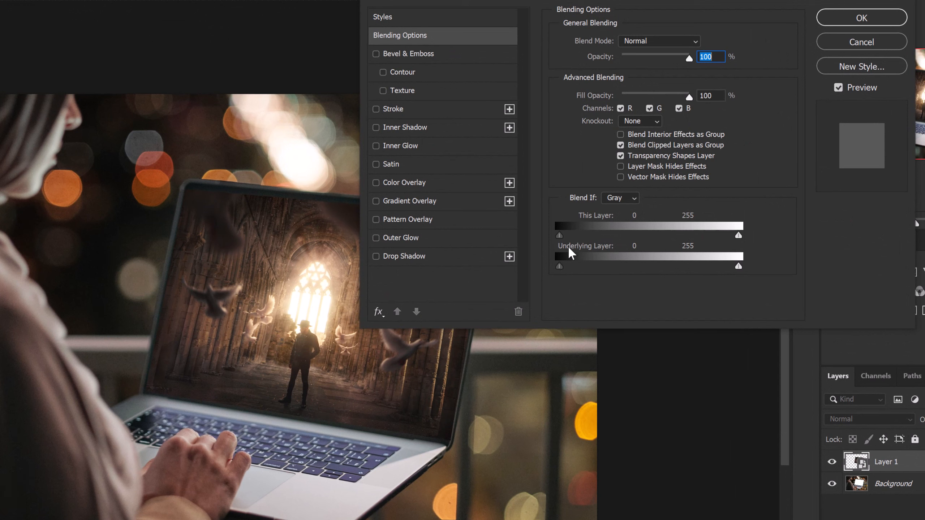
pyautogui.click(560, 267)
pyautogui.moveTo(559, 267); pyautogui.dragTo(569, 266)
pyautogui.press('alt')
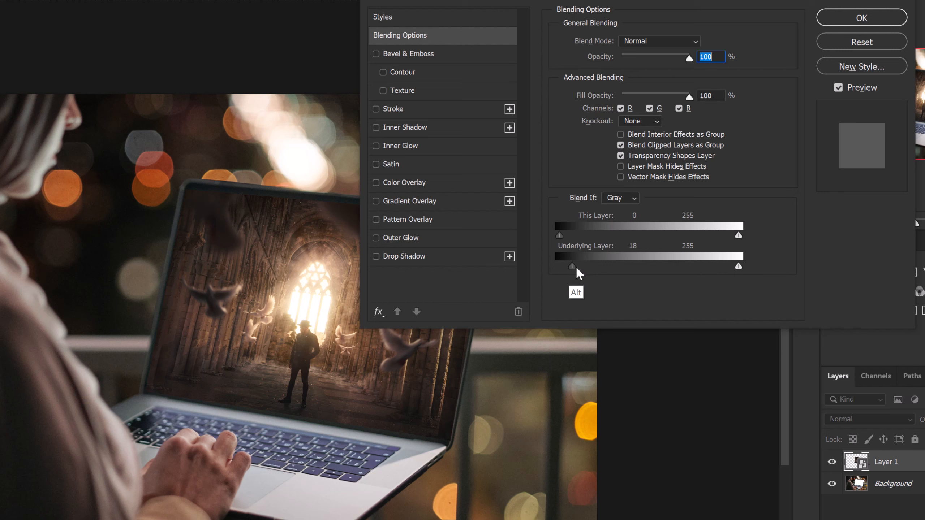
pyautogui.moveTo(576, 267); pyautogui.dragTo(594, 260)
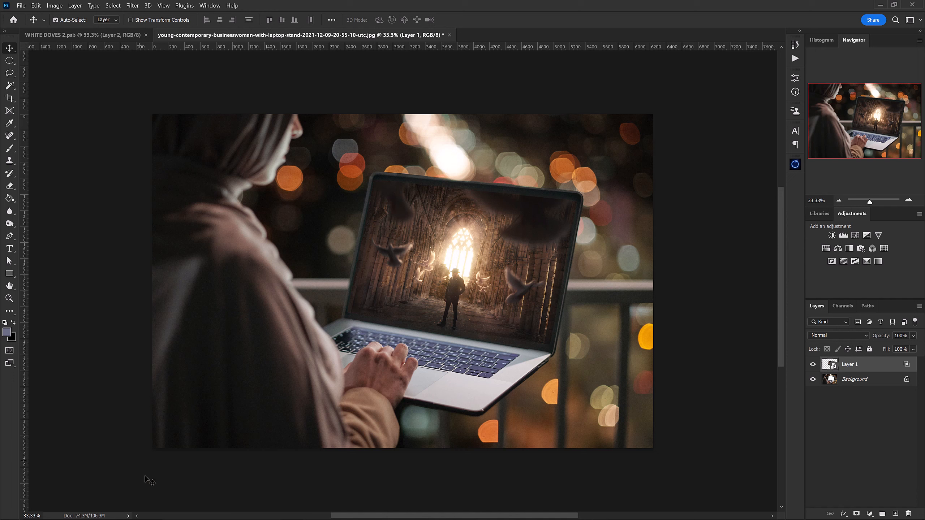
# Add the text "SMART OBJECTS" across the lower part of Layer 1's smart object contents, and close them with the changes saved.
pyautogui.doubleClick(834, 369)
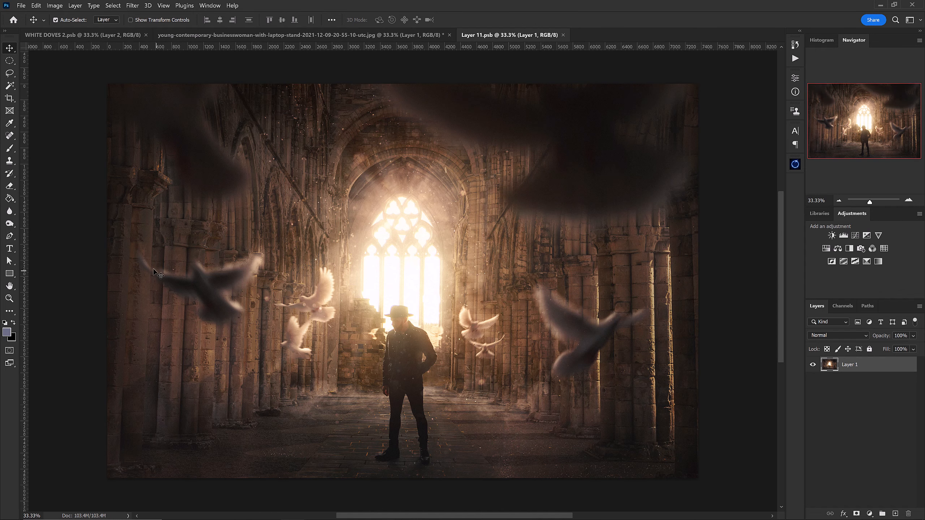
pyautogui.press('t')
pyautogui.moveTo(117, 302); pyautogui.dragTo(687, 461)
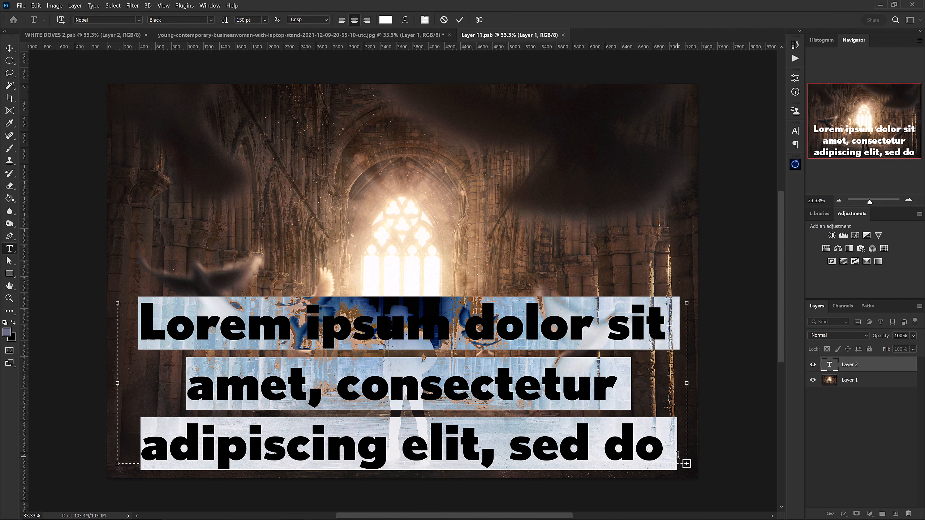
pyautogui.write('SMART O')
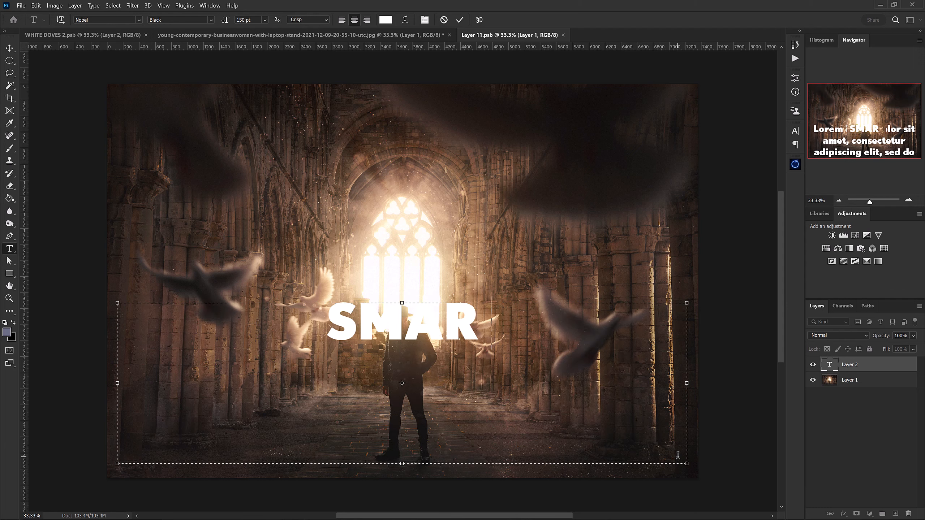
pyautogui.write('BJECTS')
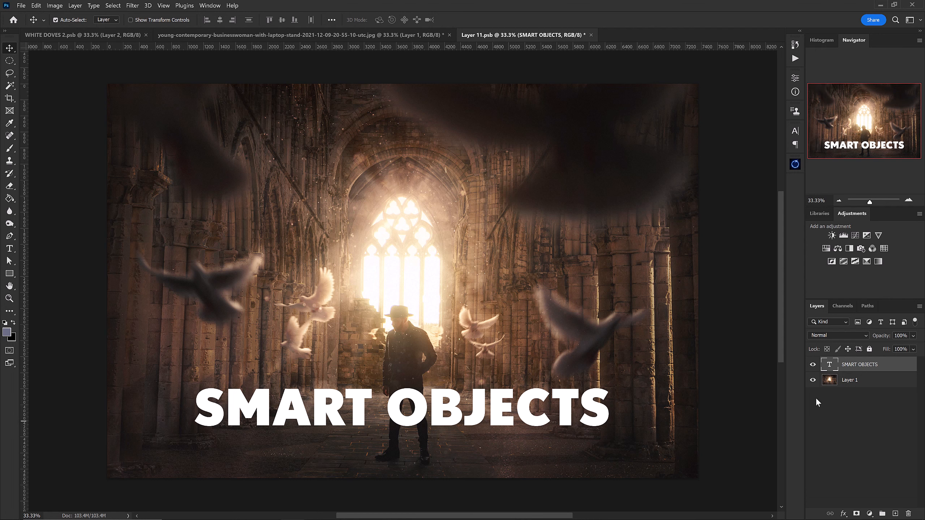
pyautogui.click(591, 35)
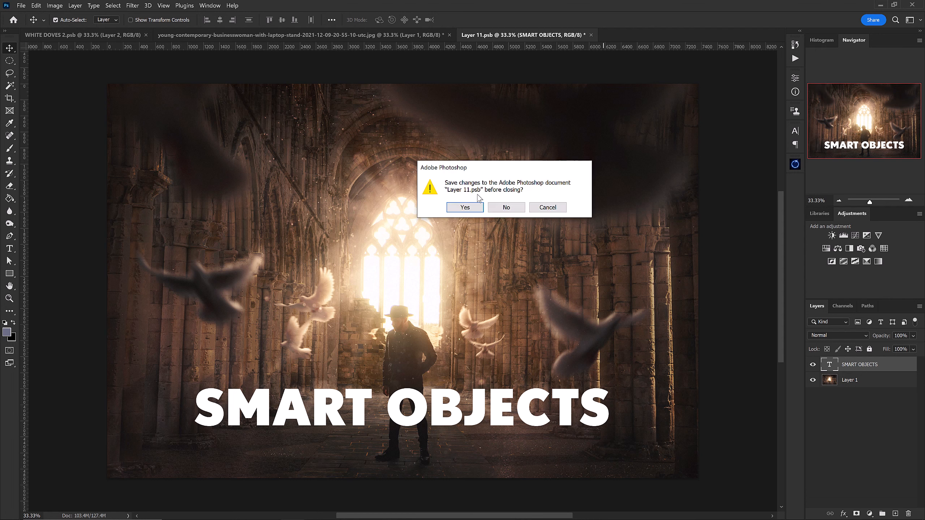
pyautogui.click(460, 211)
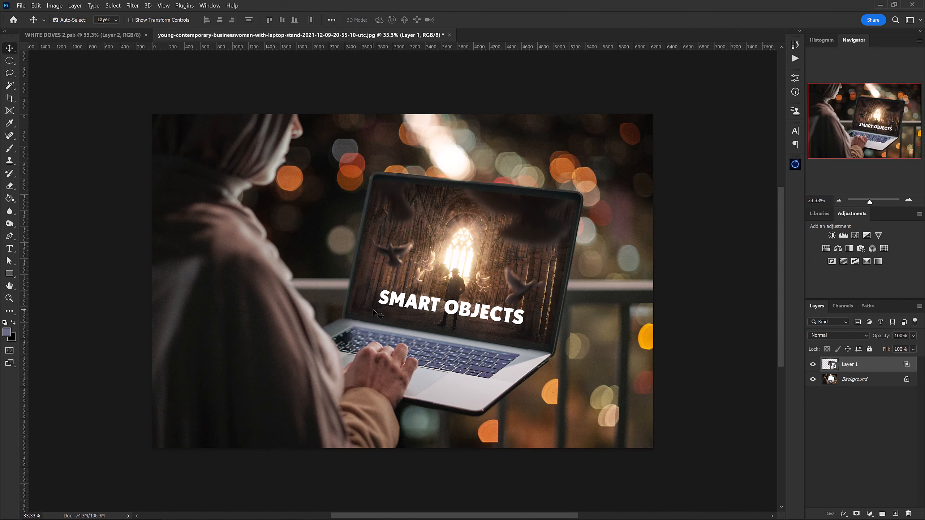